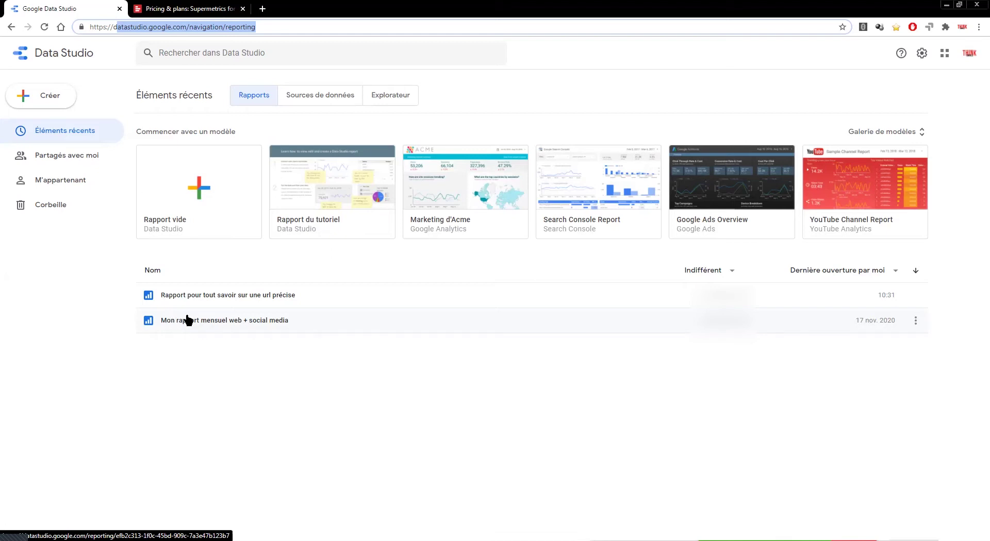
Start creating a new data source and search the available connectors for "facebook".
click(52, 97)
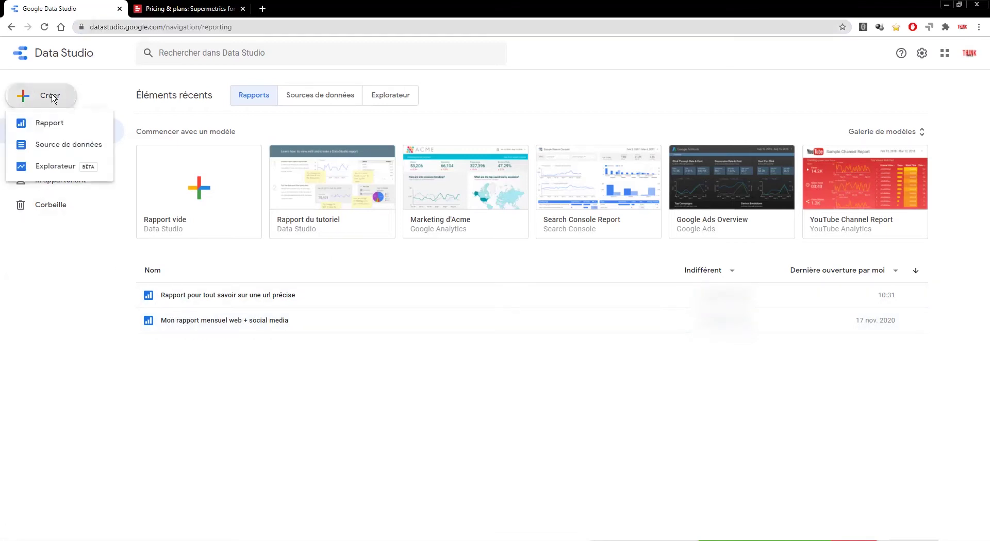
click(57, 154)
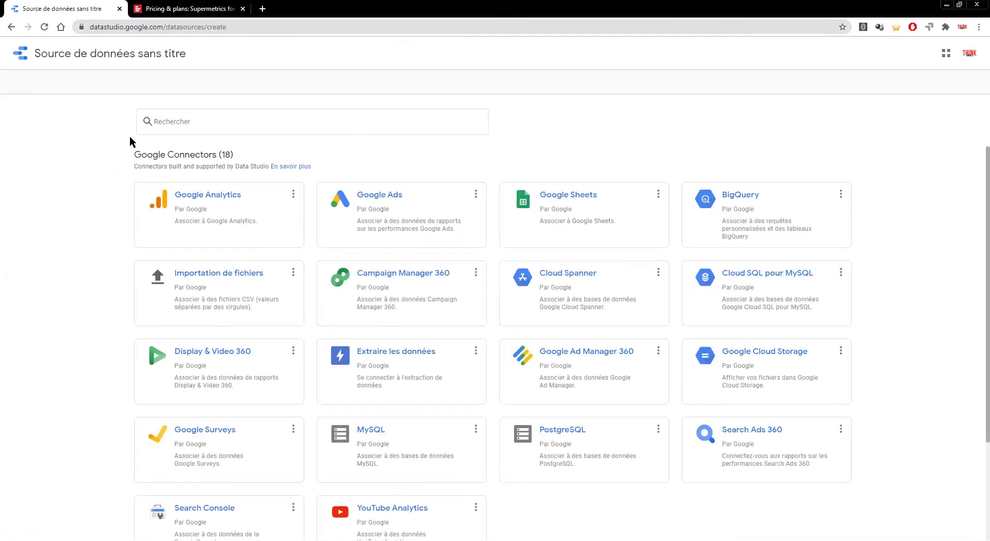
scroll(119, 170, down, 8)
scroll(118, 207, up, 2)
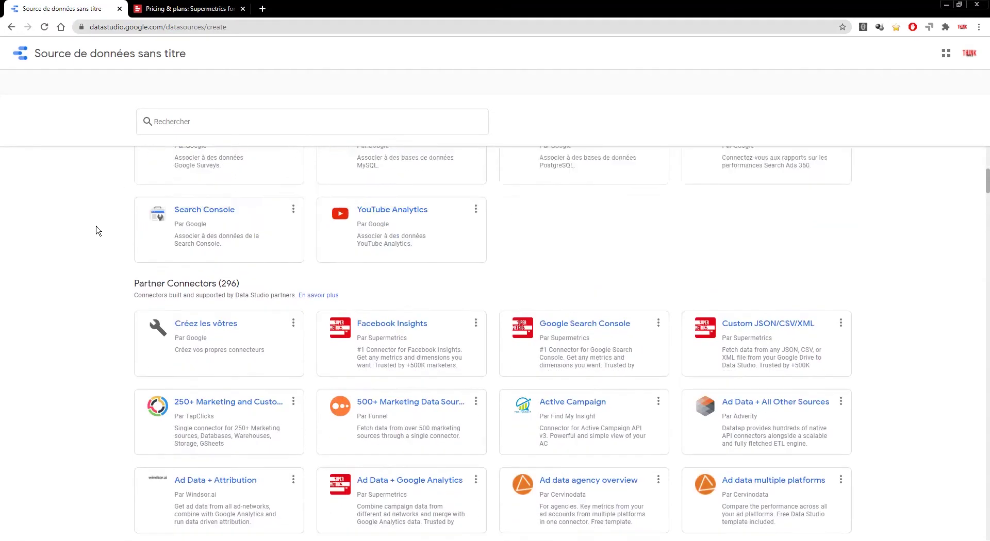
scroll(98, 231, up, 7)
click(185, 121)
text(fa)
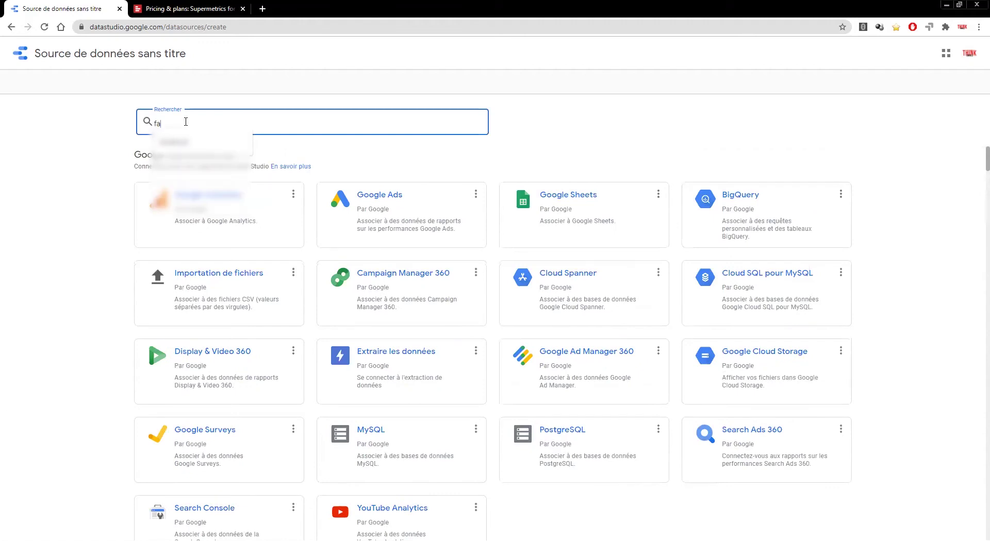
text(cebook)
click(43, 223)
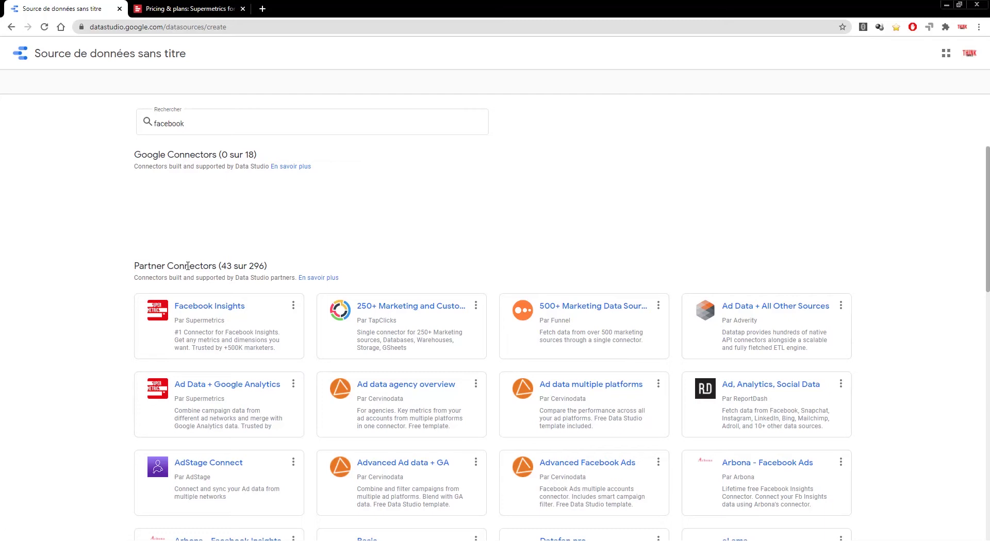
Review the Facebook partner connectors and the Supermetrics for Data Studio pricing plans.
drag(224, 266, 232, 266)
click(199, 275)
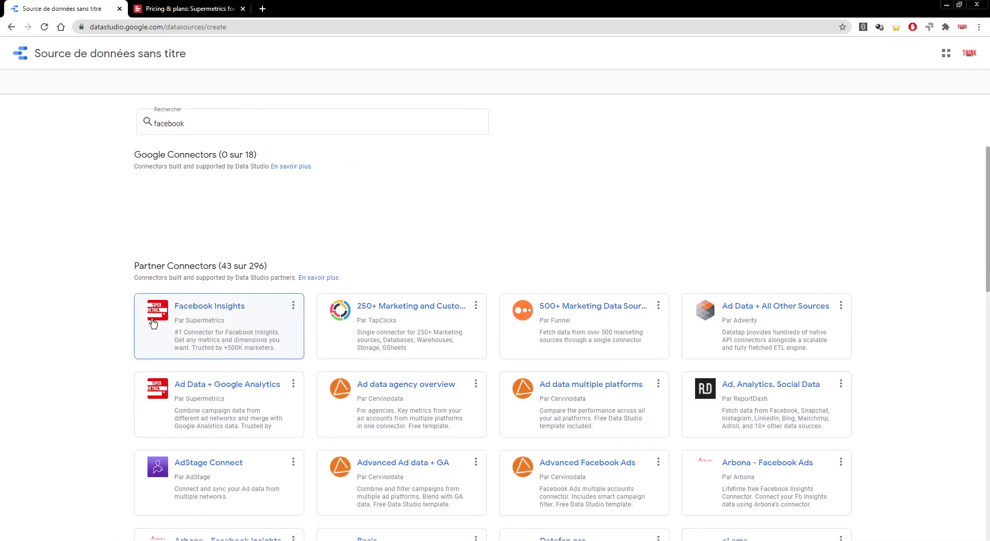
scroll(154, 315, down, 2)
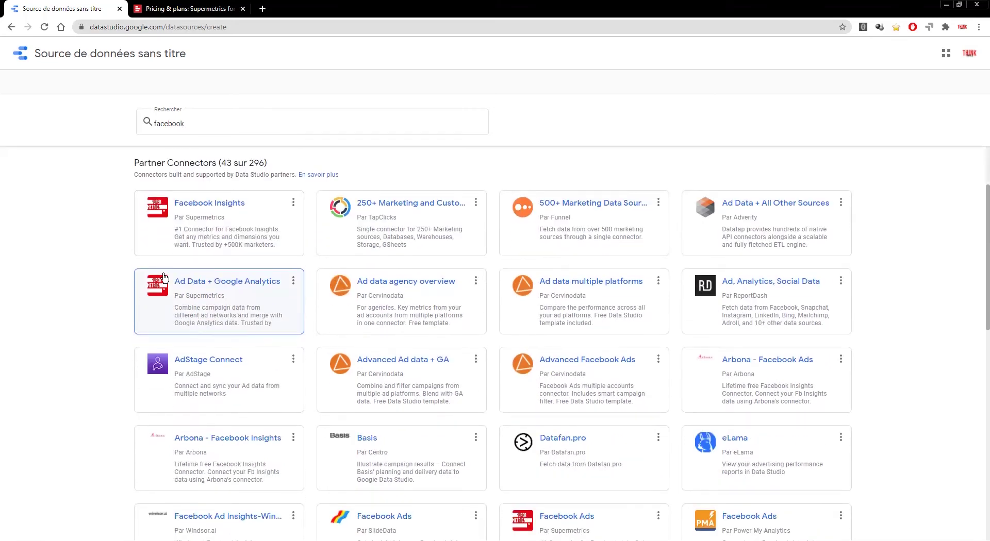
scroll(164, 301, down, 4)
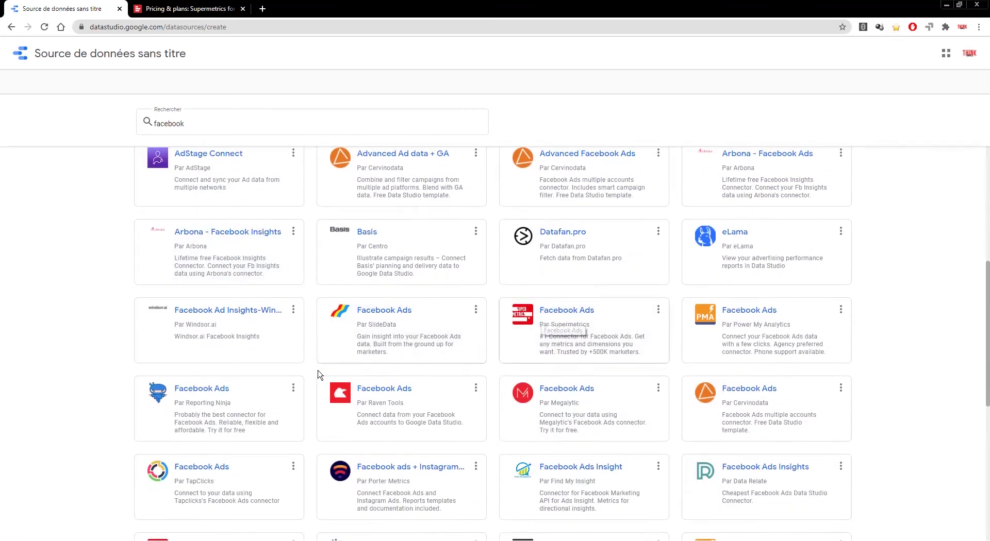
scroll(318, 314, down, 3)
scroll(380, 397, down, 2)
scroll(248, 409, up, 11)
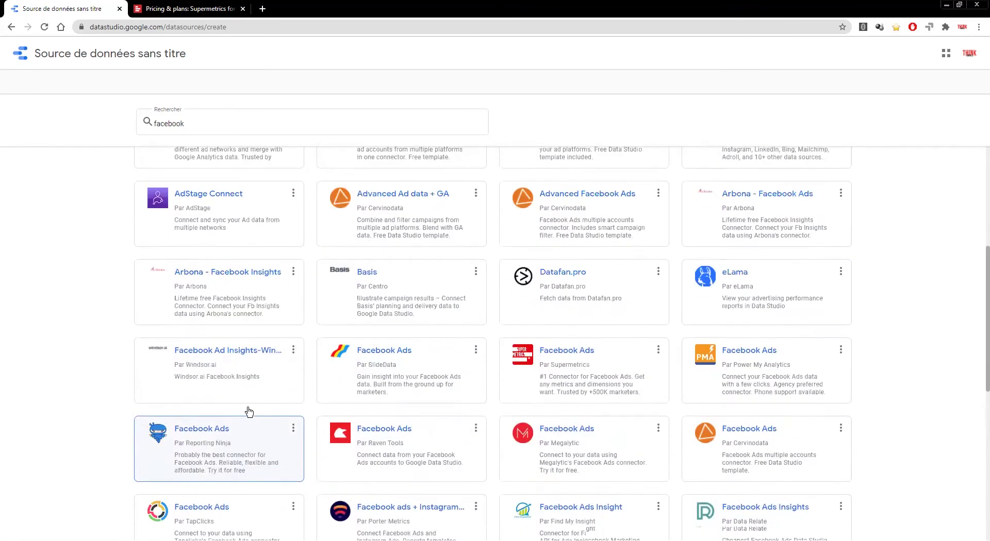
scroll(248, 411, up, 1)
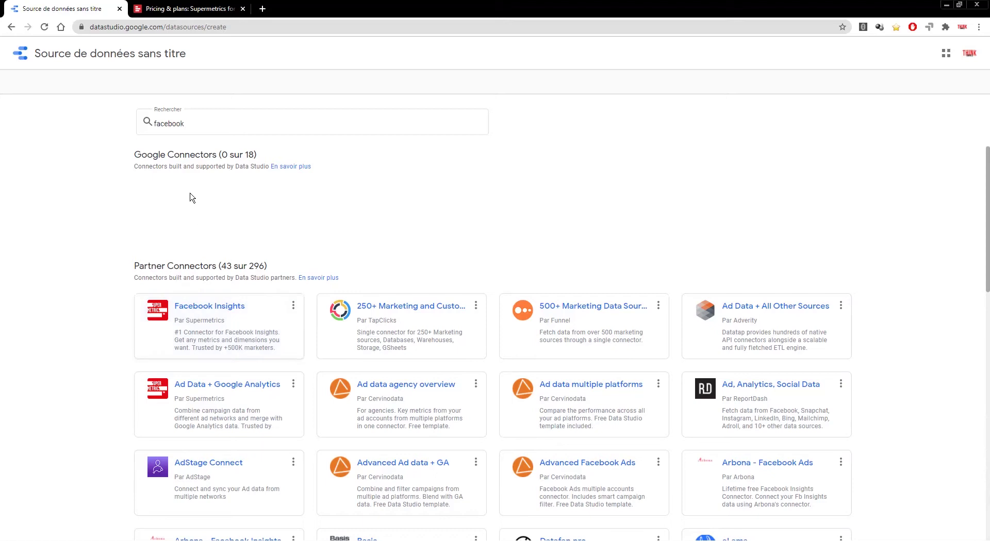
click(214, 10)
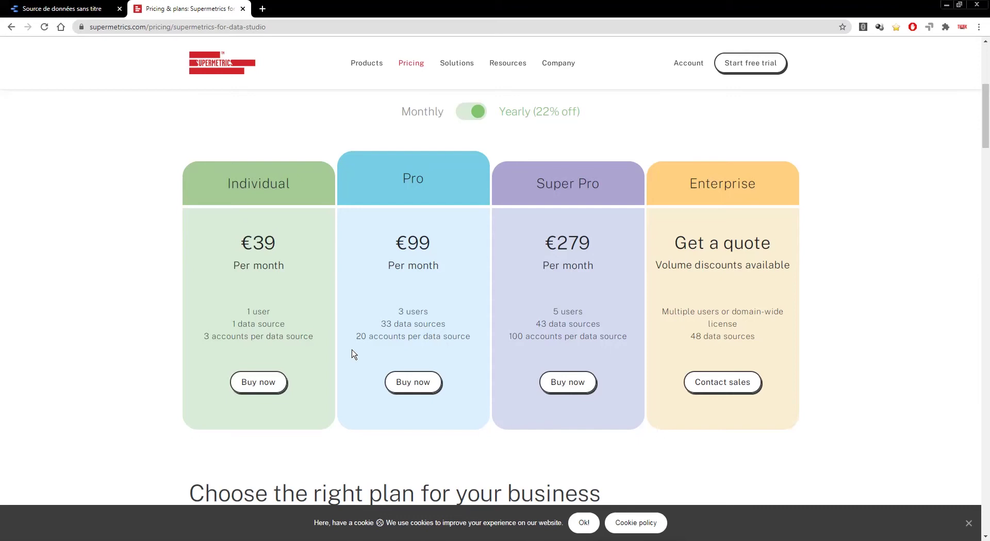
key(ctrl+shift+Tab)
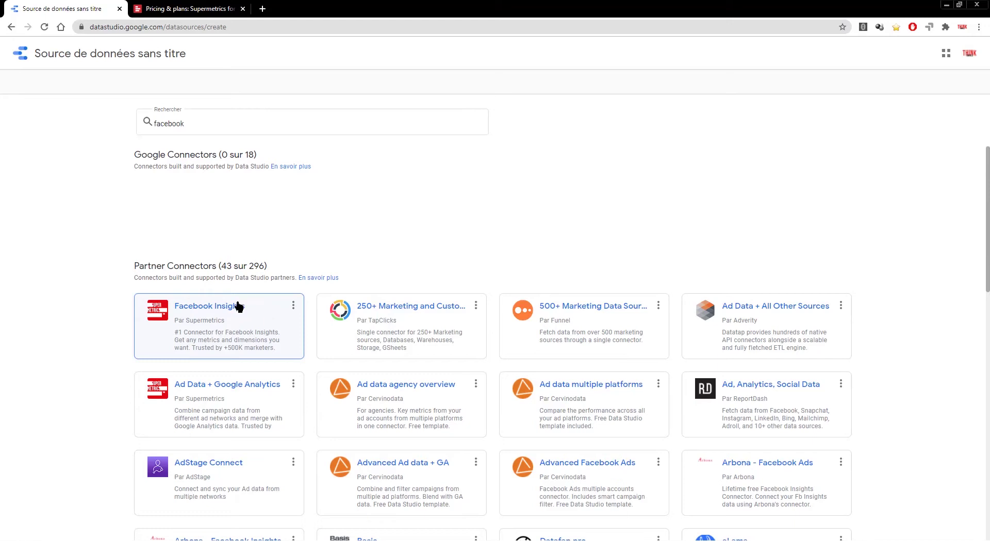
Choose the Facebook Insights connector by Supermetrics and authorize it for Data Studio with the existing Google account.
click(257, 321)
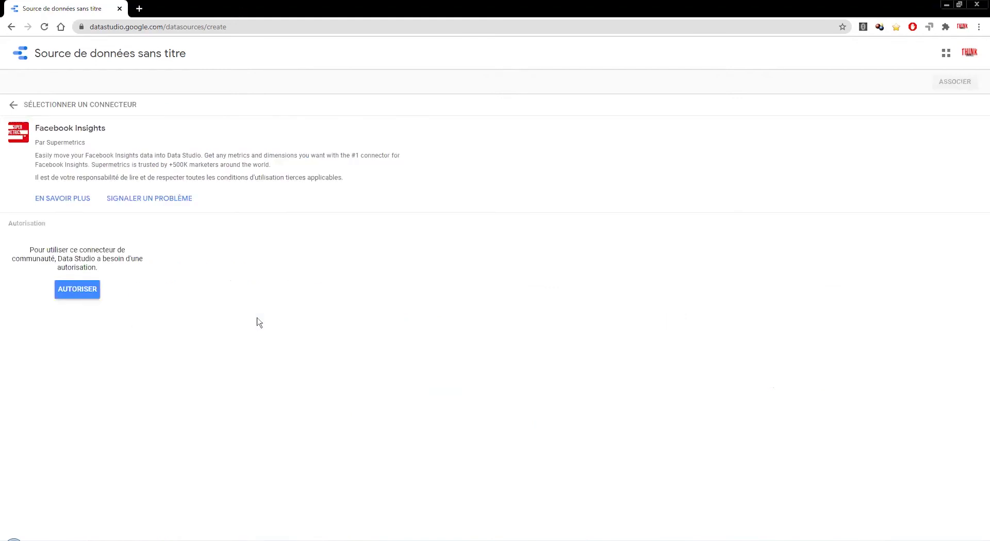
click(87, 297)
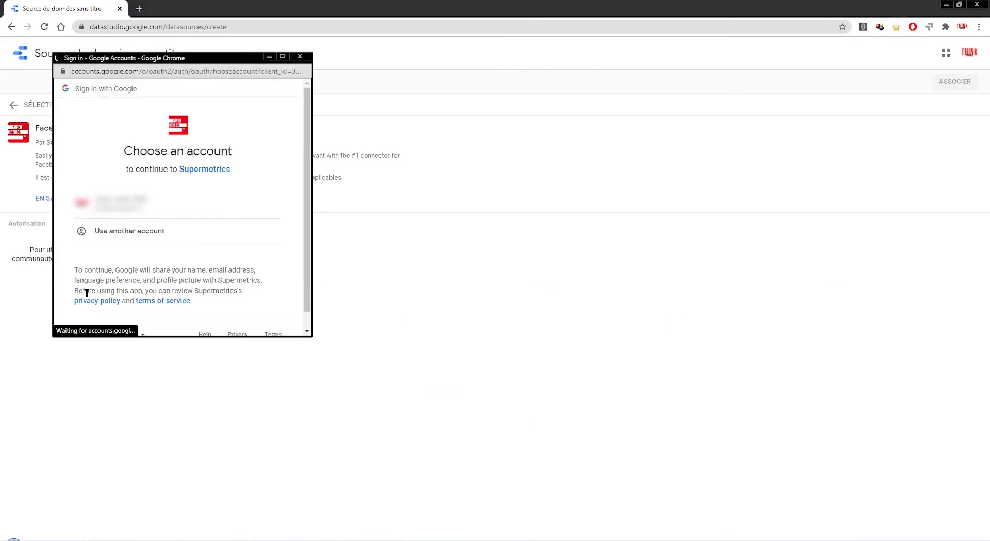
click(147, 206)
scroll(149, 207, down, 2)
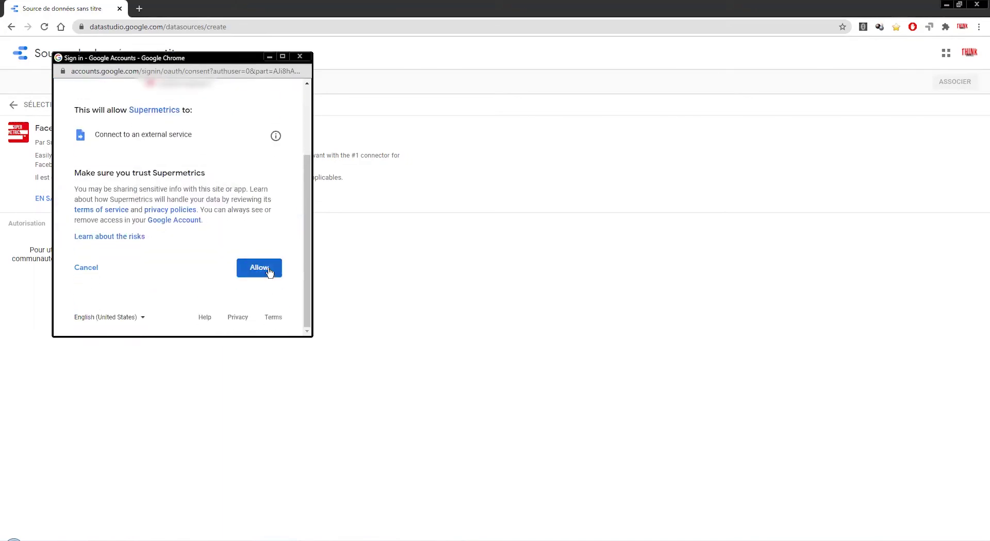
click(268, 271)
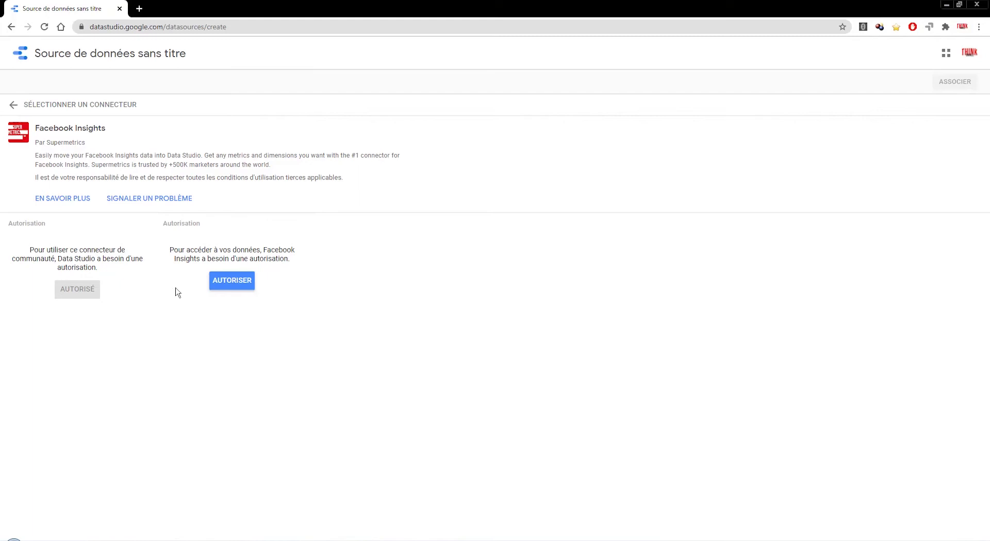
Authorize Facebook Insights data access through Facebook, reviewing the linked pages in the settings and accepting the Supermetrics permissions.
click(230, 282)
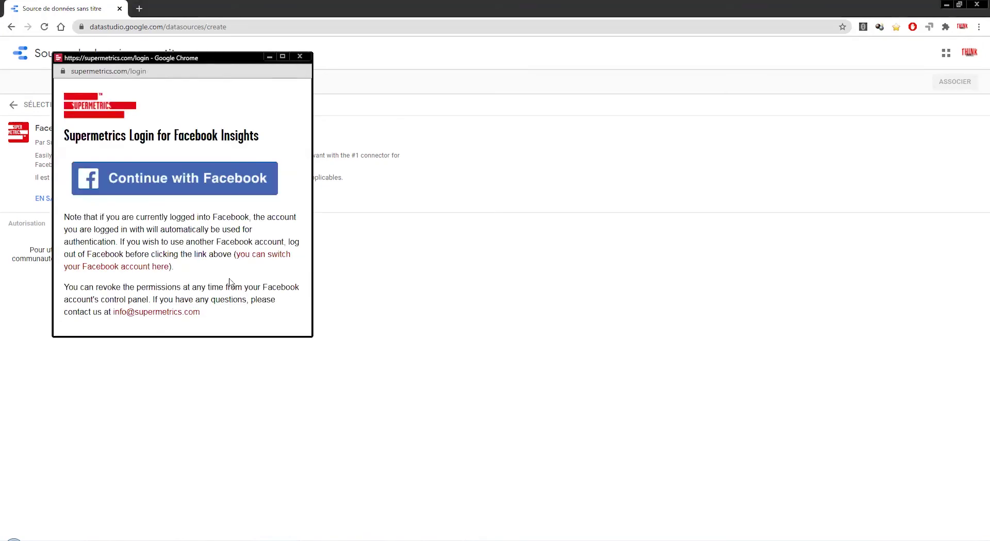
click(222, 180)
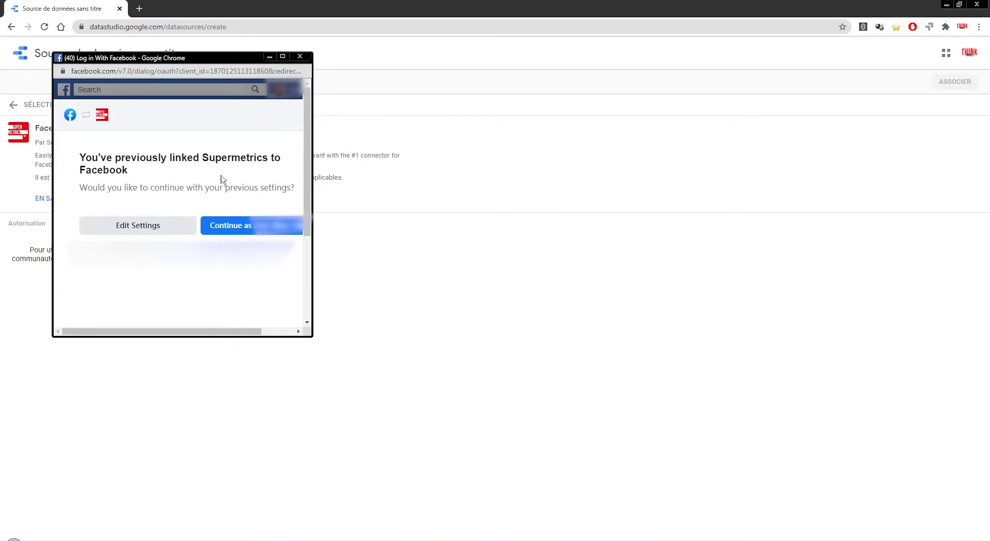
click(144, 229)
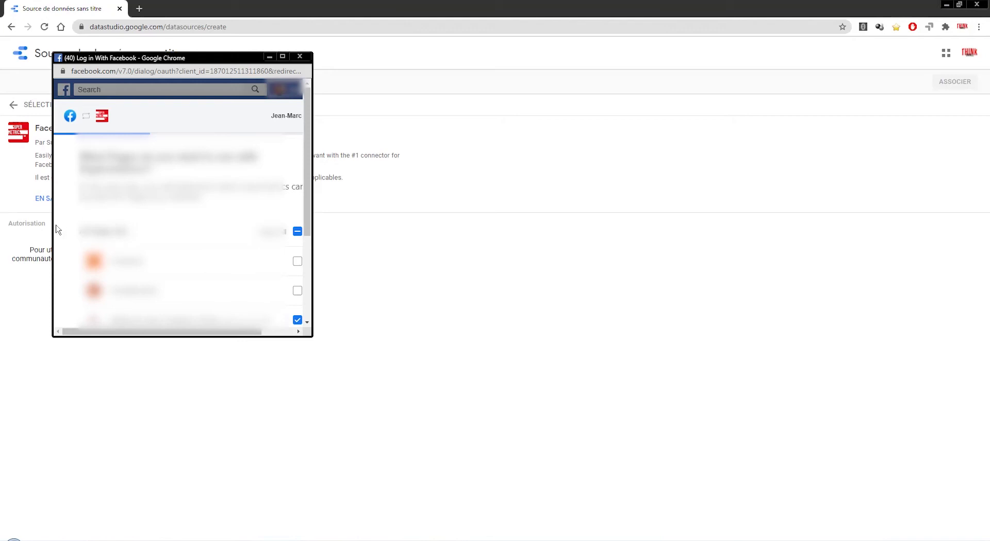
scroll(60, 228, down, 3)
scroll(60, 228, down, 5)
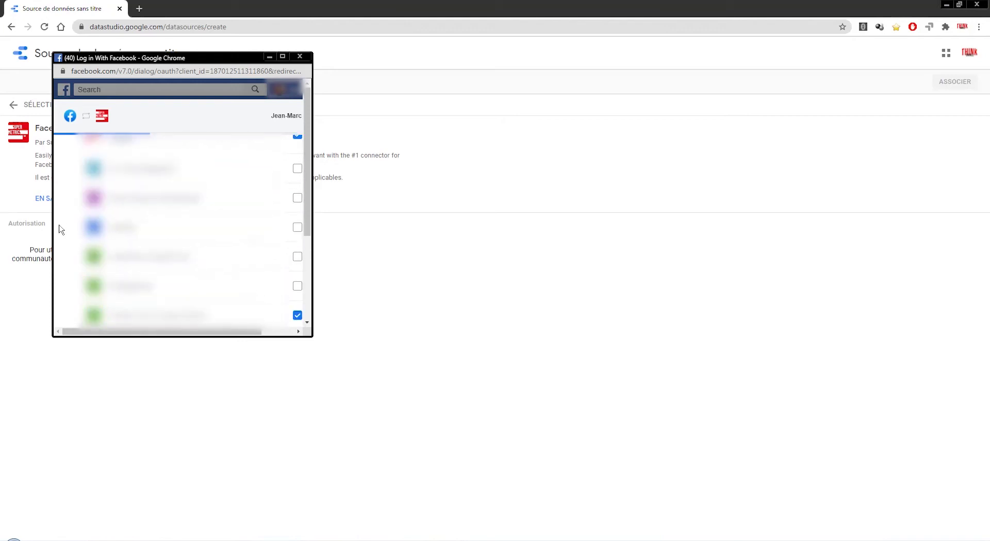
scroll(297, 313, down, 5)
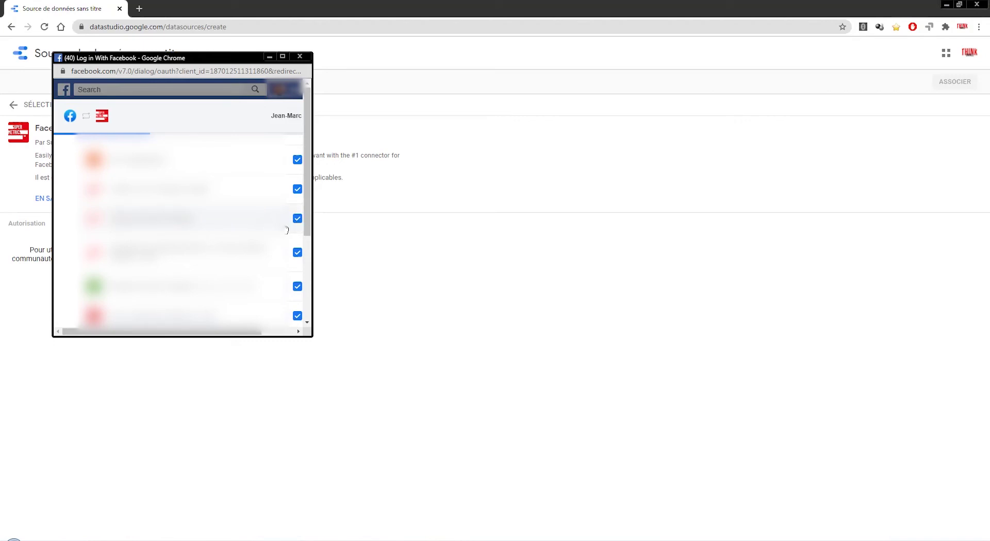
scroll(288, 230, down, 3)
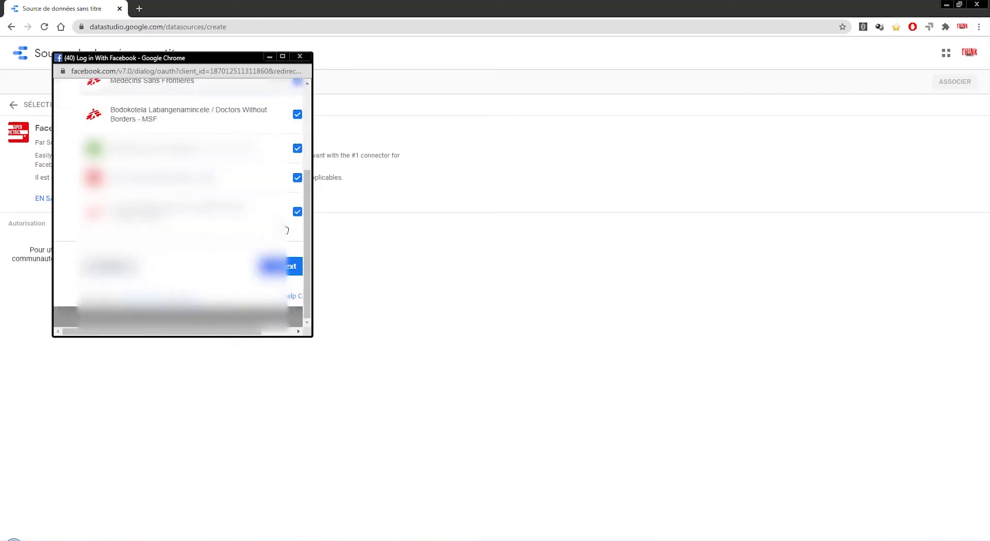
click(274, 269)
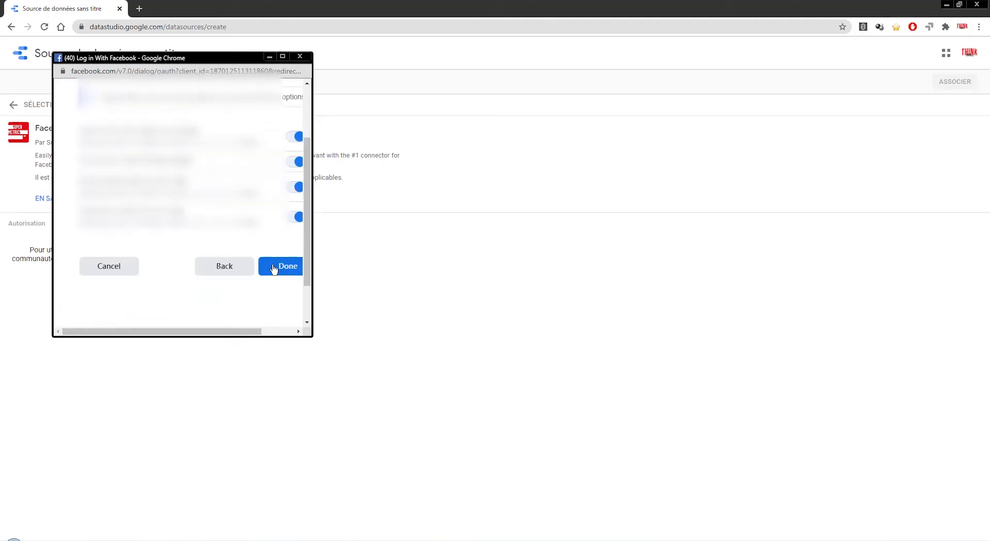
click(274, 268)
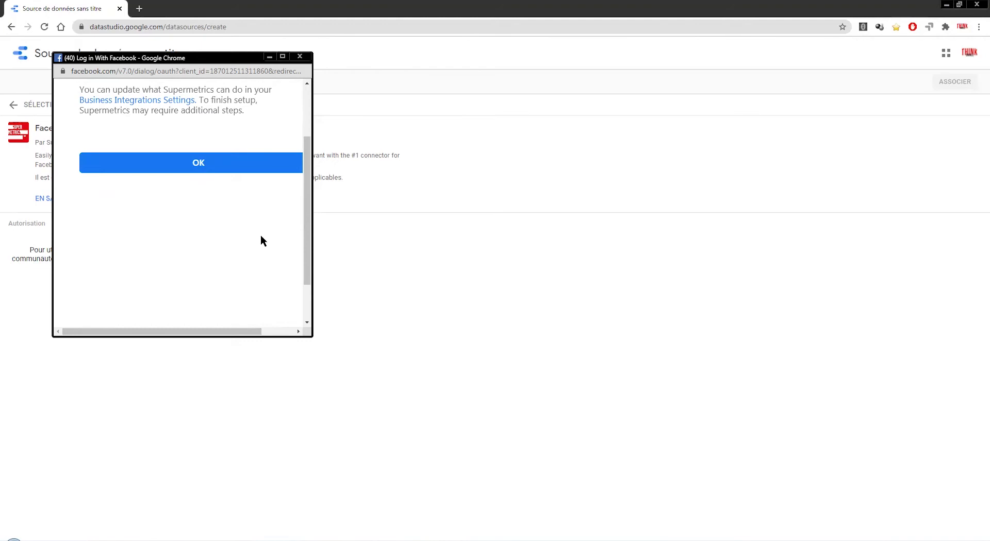
click(250, 169)
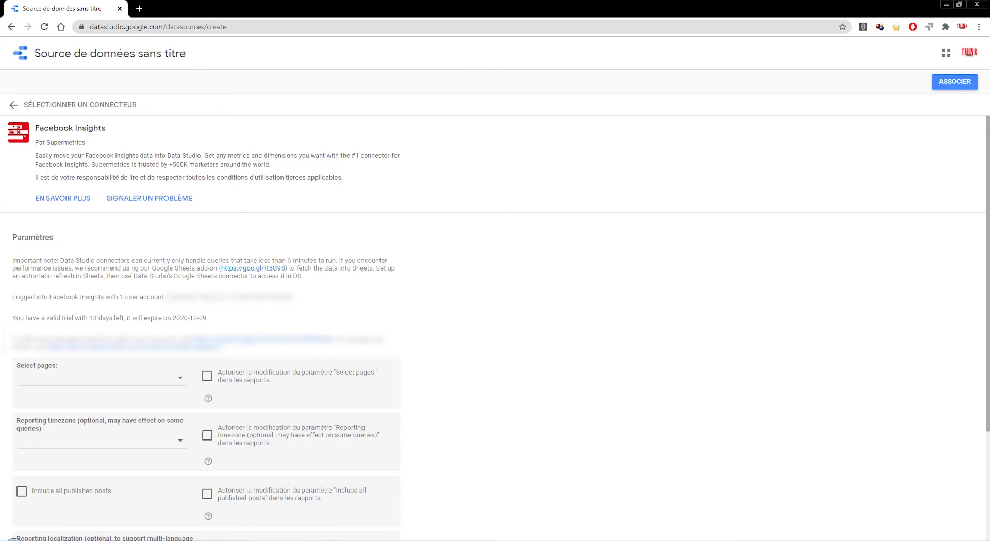
Connect the Facebook Insights data source with one Facebook page selected and all published posts included.
drag(123, 318, 88, 318)
scroll(154, 383, down, 2)
click(154, 276)
scroll(20, 370, down, 3)
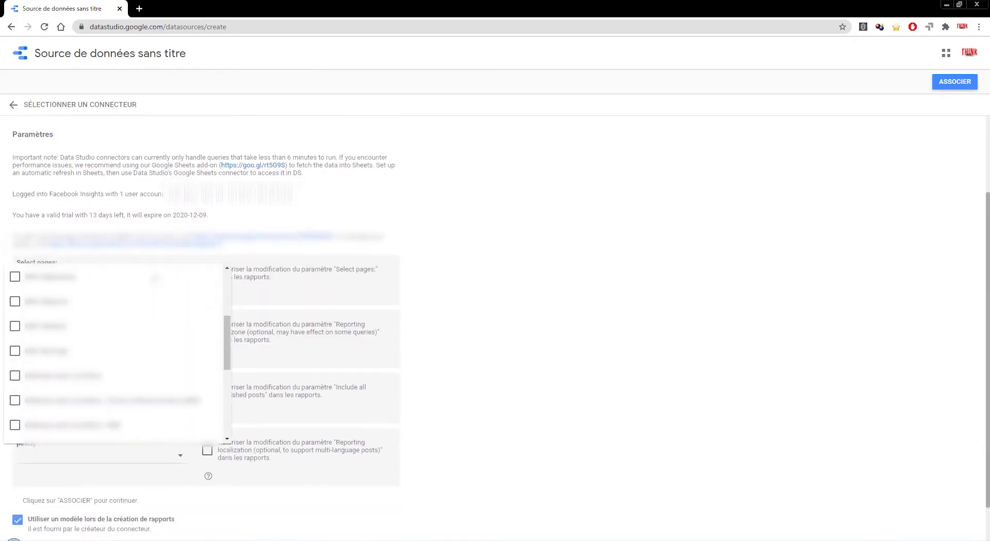
click(15, 369)
scroll(78, 361, down, 3)
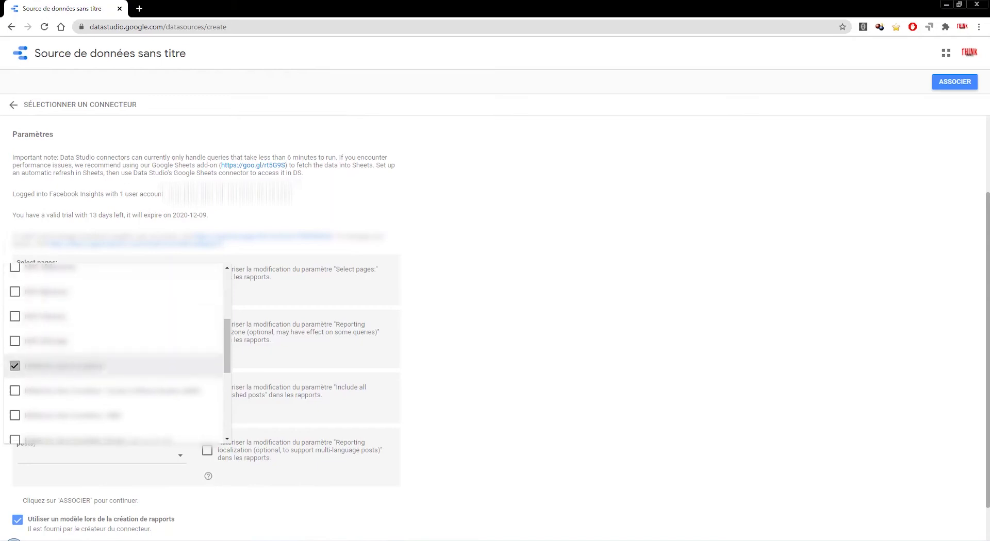
click(486, 344)
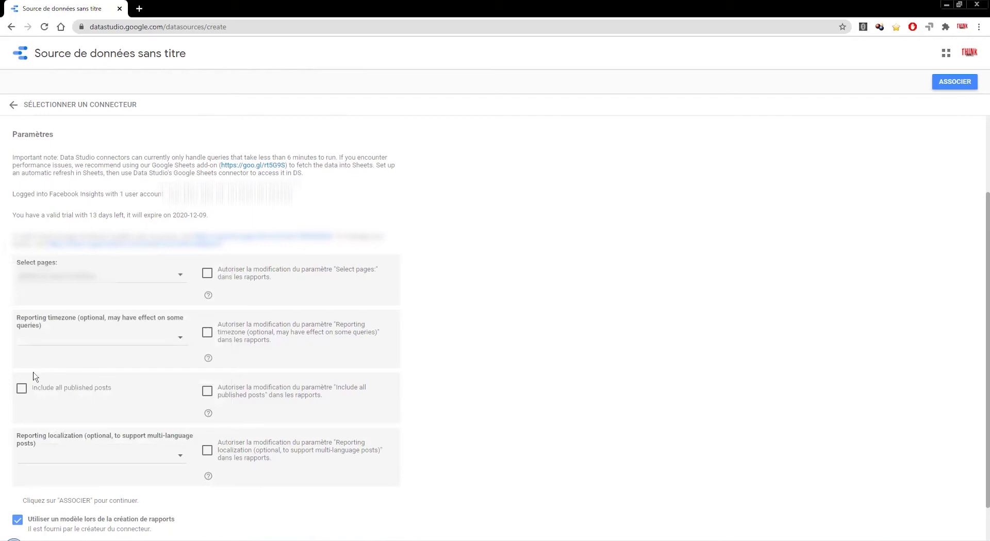
click(21, 390)
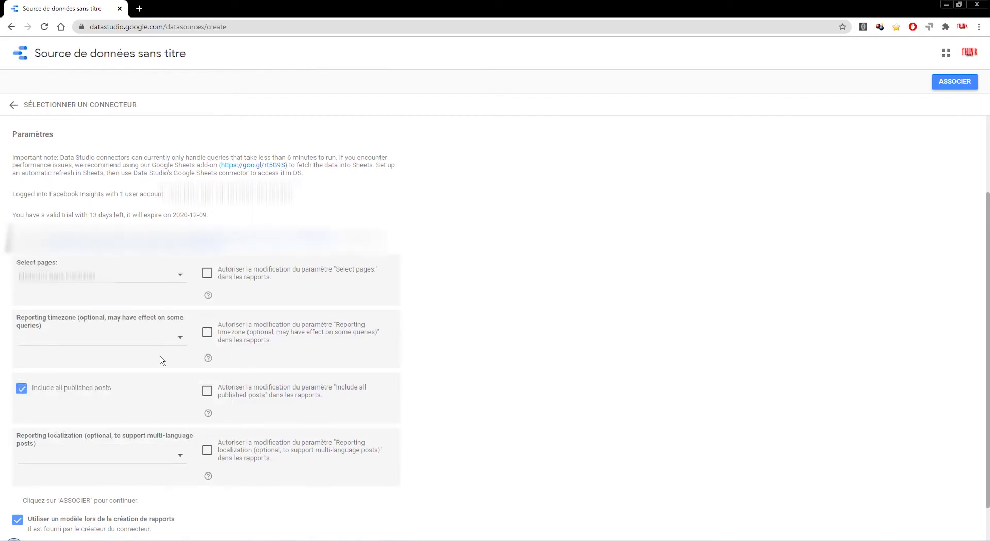
click(948, 80)
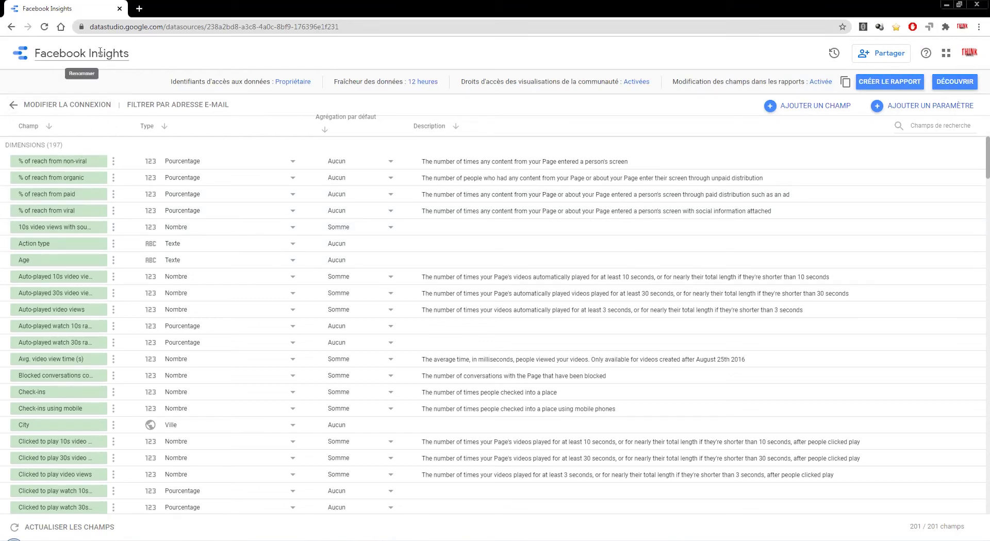
Rename the data source as "Facebook Insights - ma page facebook".
click(128, 53)
text(- ma page facebook)
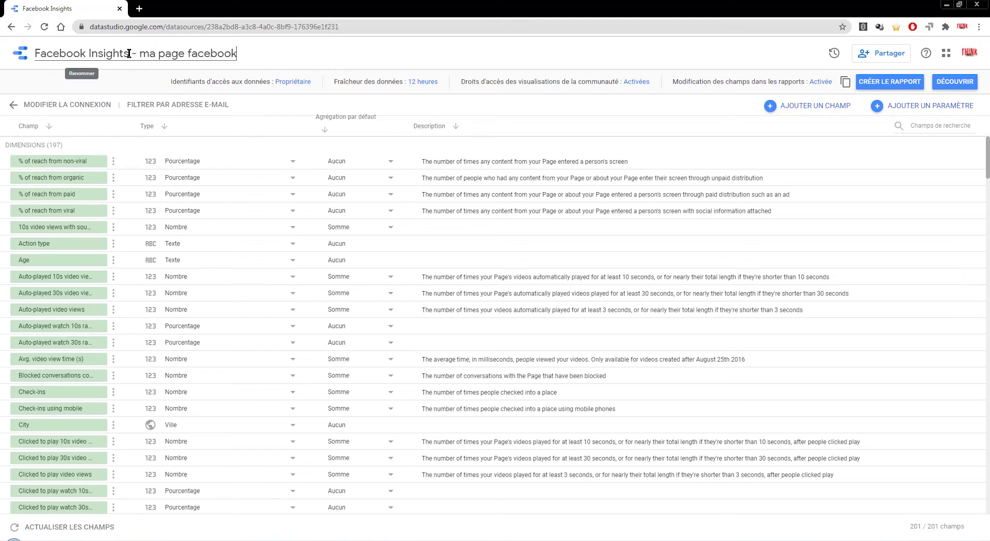
click(283, 52)
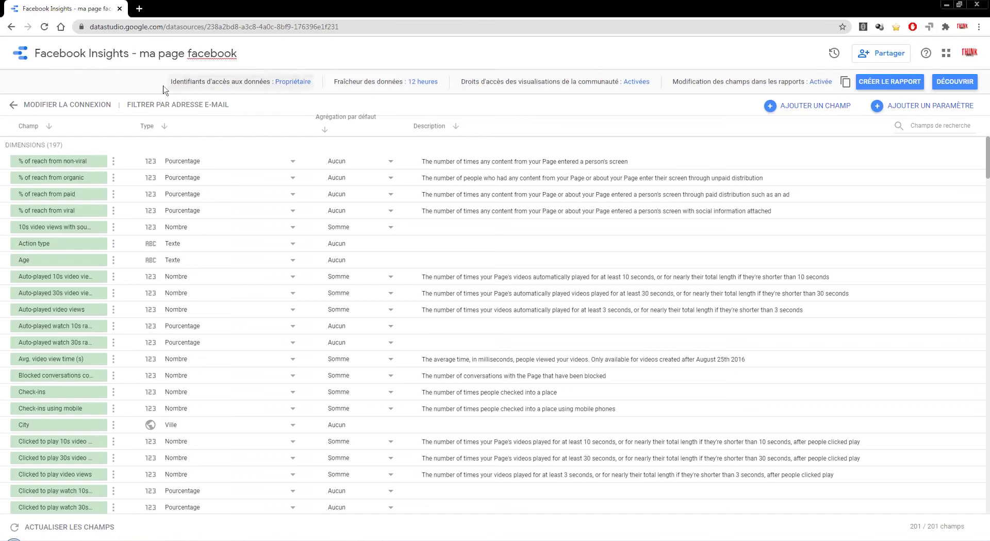
Return to the Data Studio home page and open the report "Mon rapport mensuel web + social media".
click(23, 59)
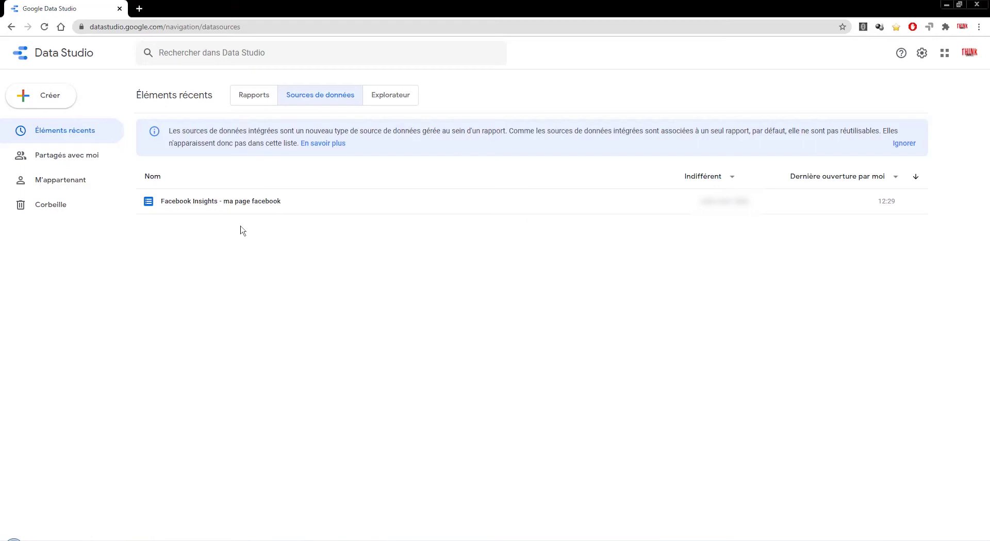
click(264, 95)
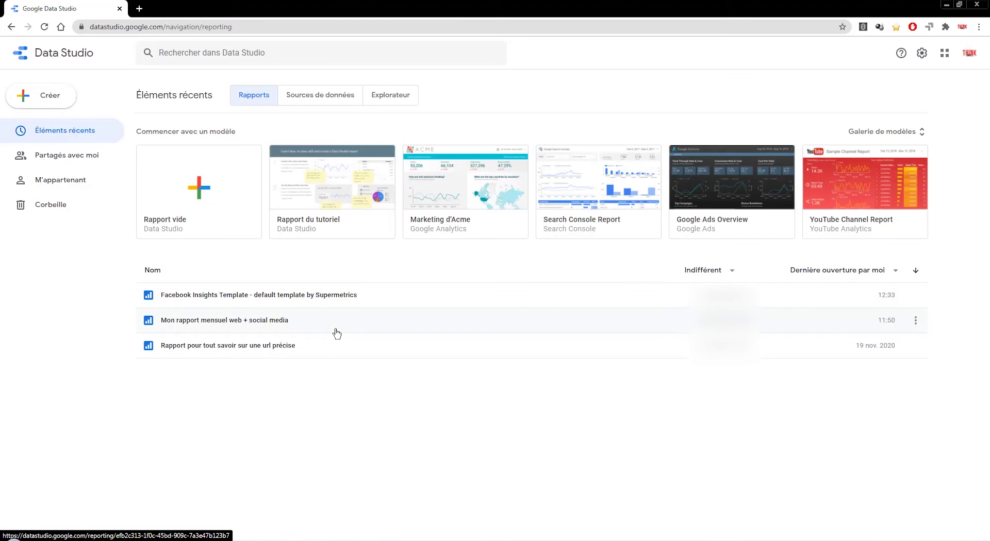
click(269, 321)
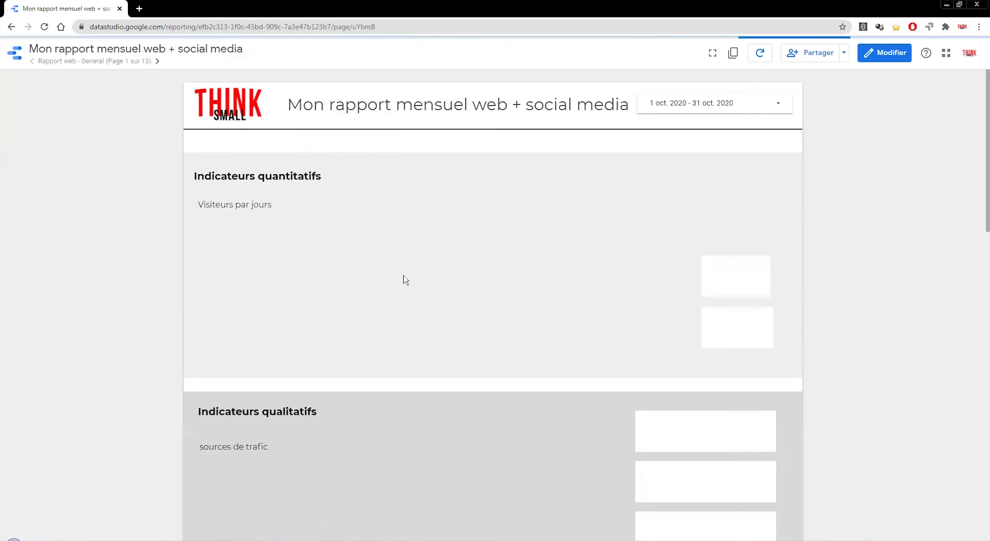
Open the report for editing and go to its third page.
click(882, 55)
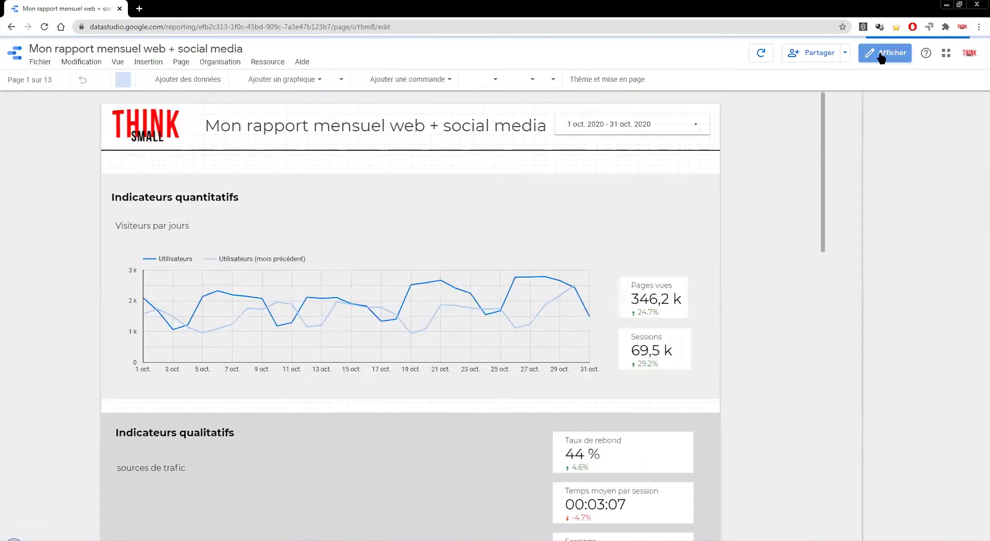
click(49, 83)
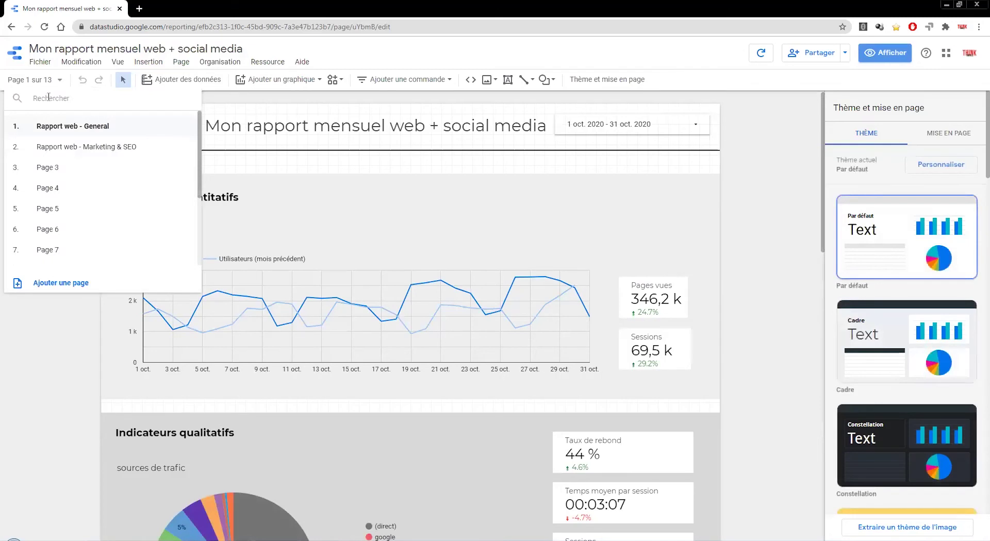
click(58, 167)
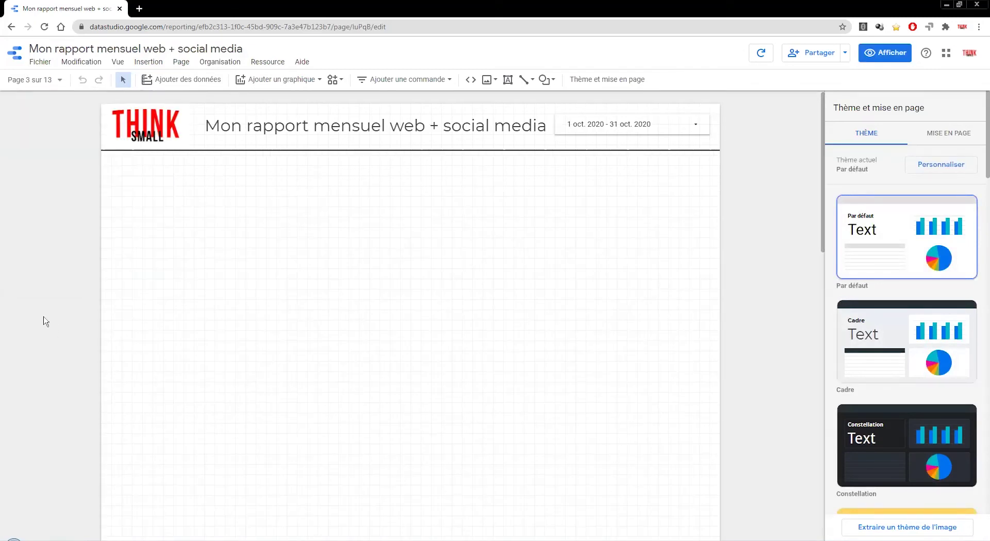
Add the existing data source "Facebook Insights - ma page facebook" to the report and return to the page canvas.
click(268, 62)
click(275, 82)
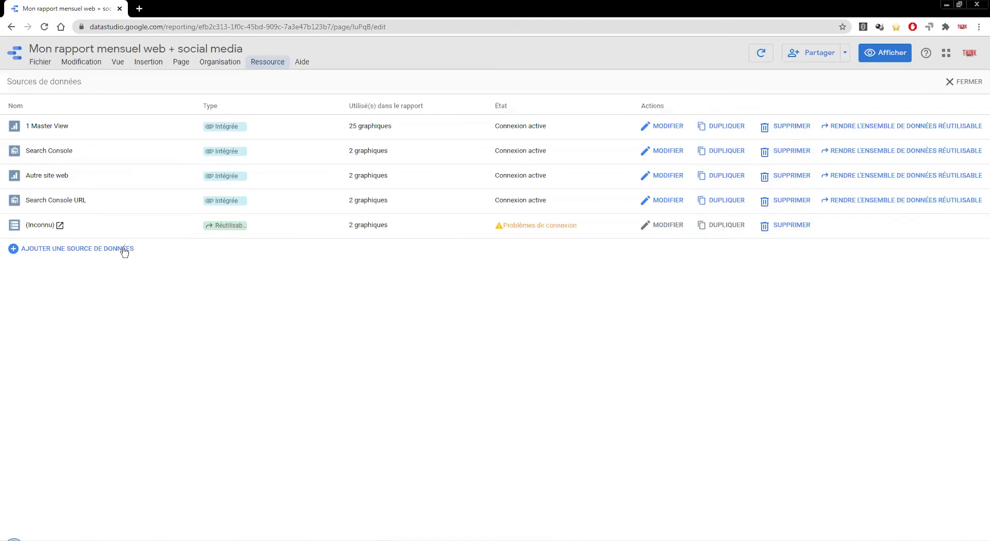
click(126, 249)
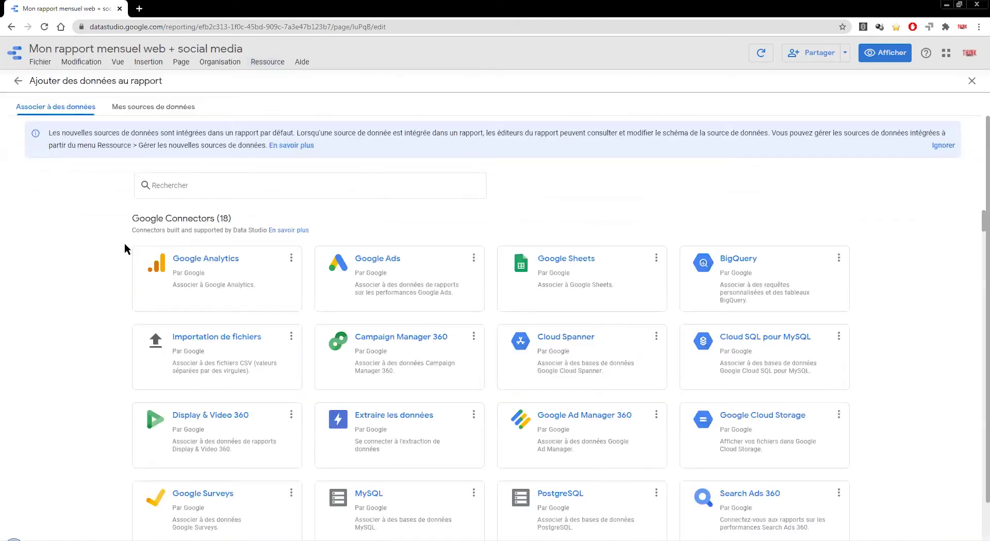
click(160, 112)
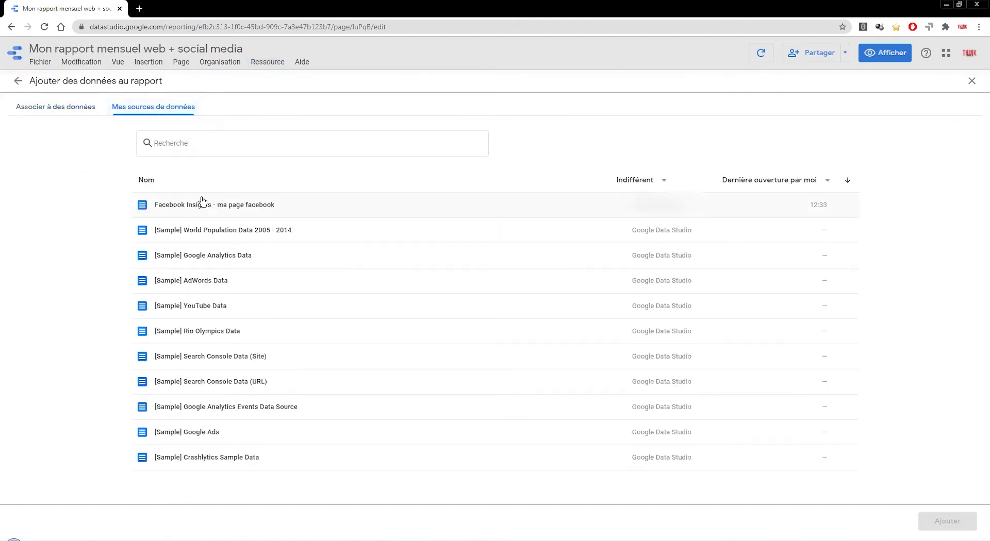
click(205, 212)
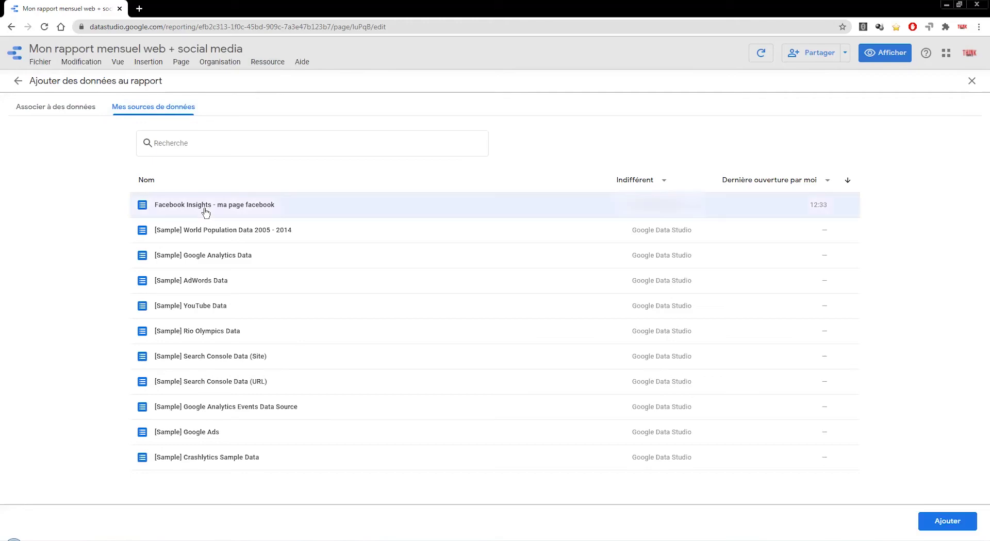
click(947, 521)
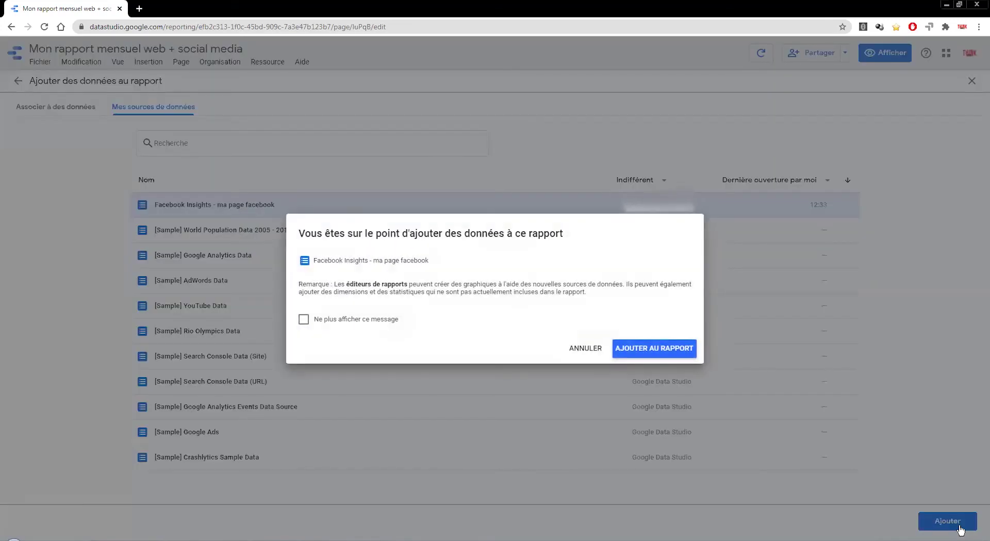
click(655, 350)
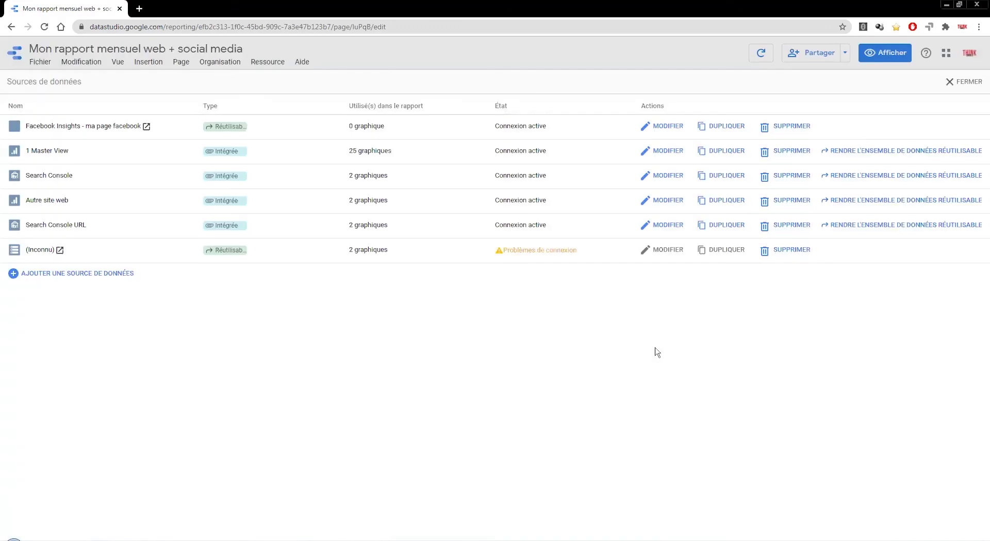
click(970, 81)
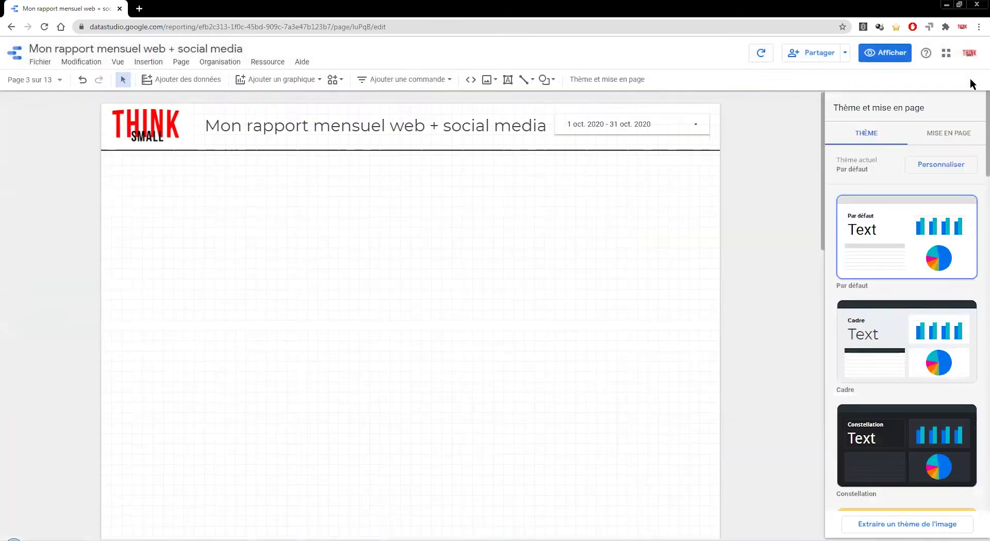
Insert a Total likes scorecard (Tableau de données) on the blank page, just below the report header.
click(150, 62)
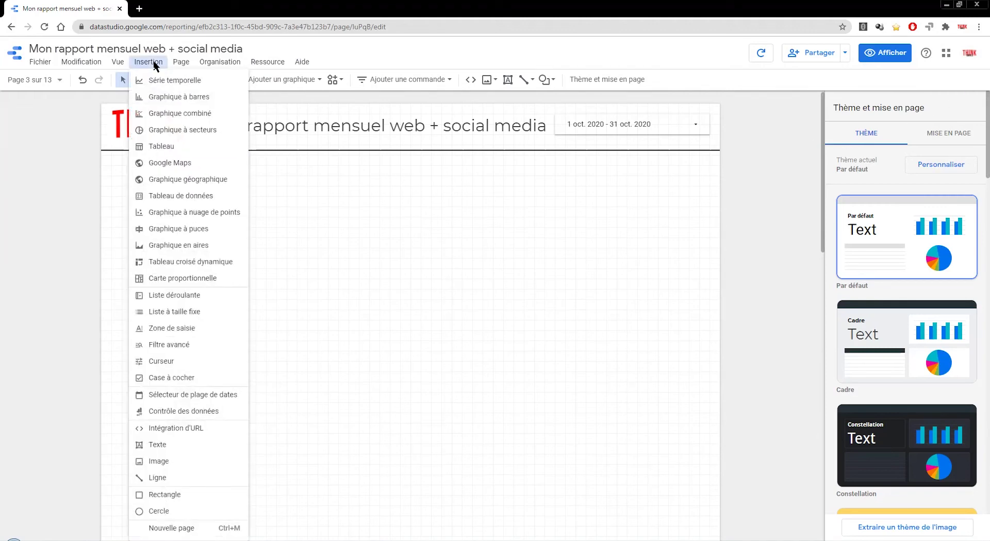
click(156, 195)
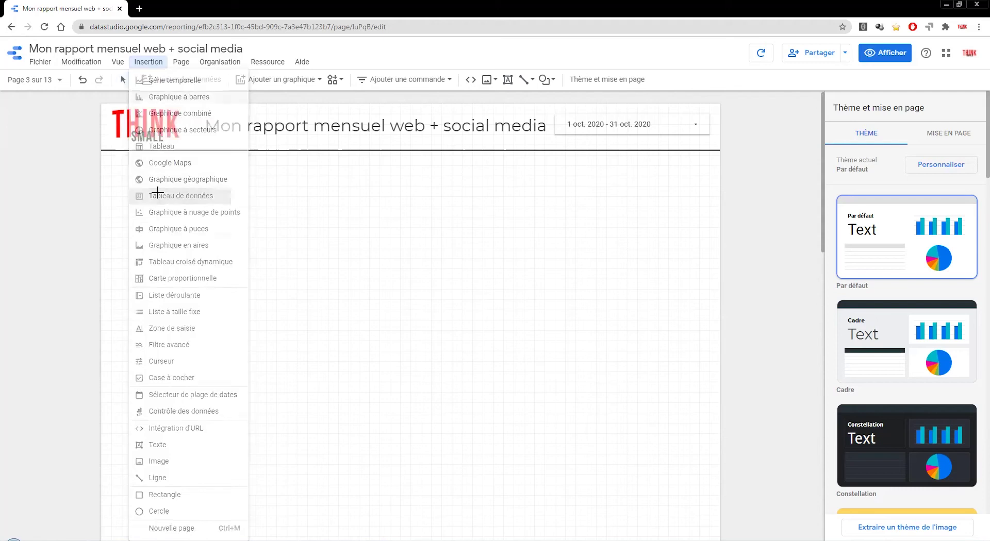
click(147, 197)
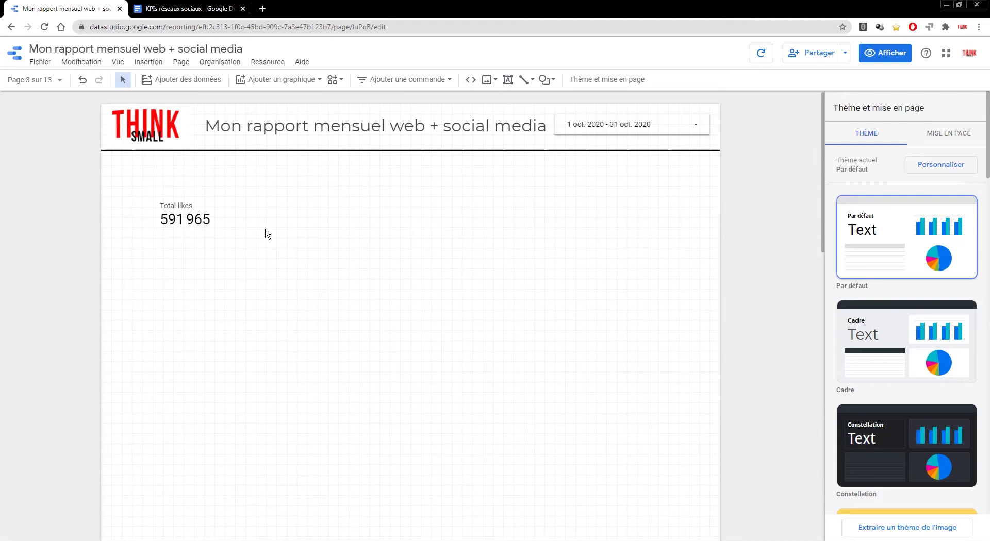
Switch to the Google Docs document "KPIs réseaux sociaux" and review the Facebook indicators planned for likes and impressions.
key(ctrl+Tab)
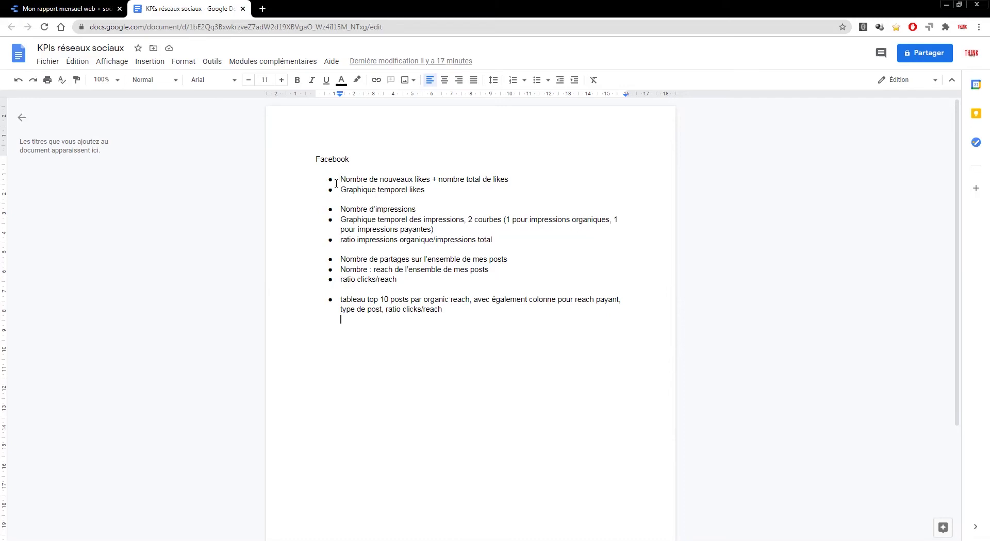
drag(339, 180, 403, 176)
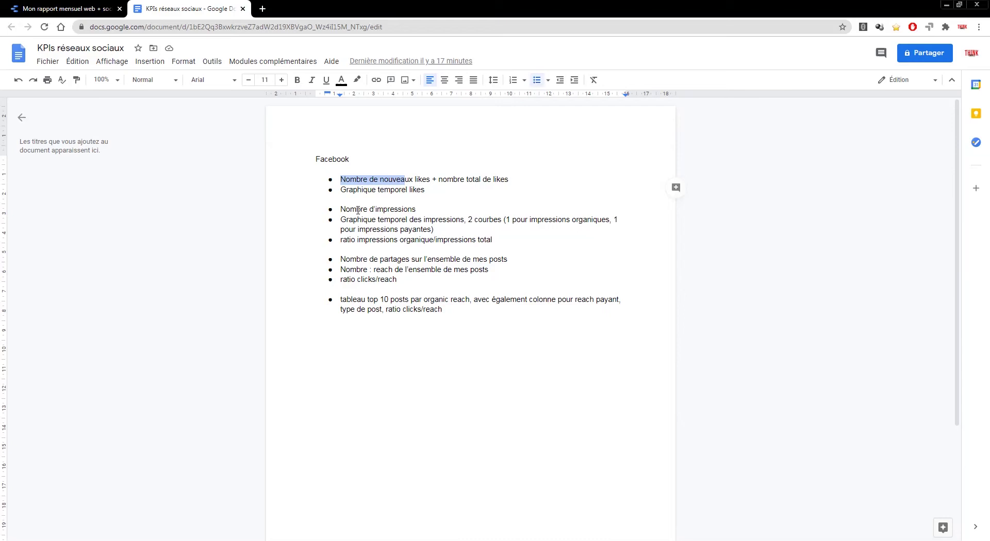
drag(350, 210, 420, 209)
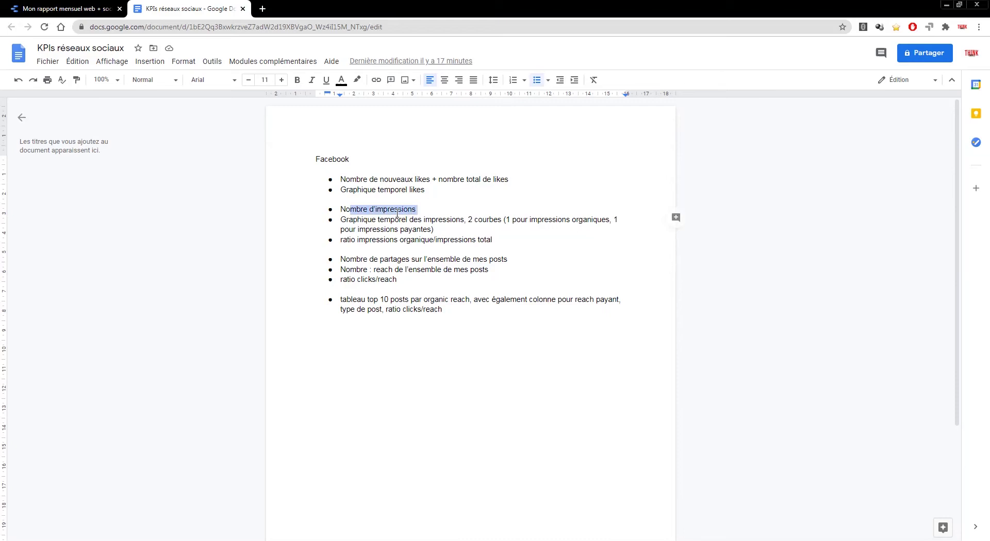